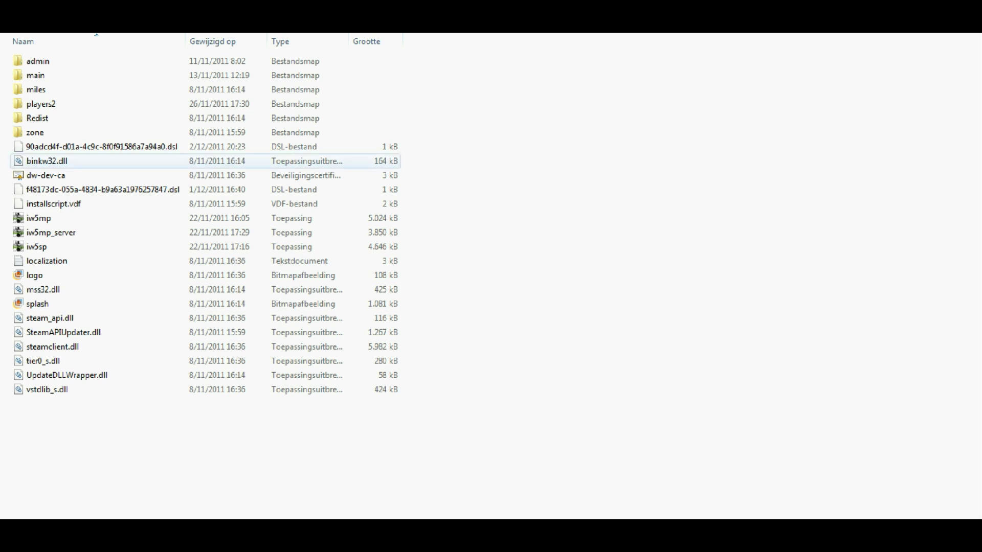
- Open the server CFG file from the admin folder and enlarge its window until full lines are readable
{"action": "left_click", "coordinate": [38, 61]}
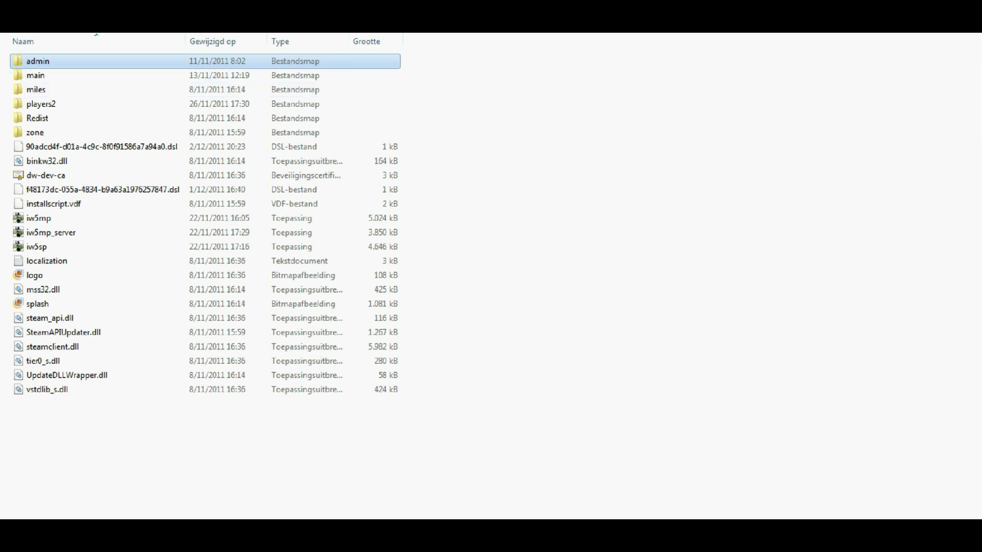
{"action": "double_click", "coordinate": [37, 61]}
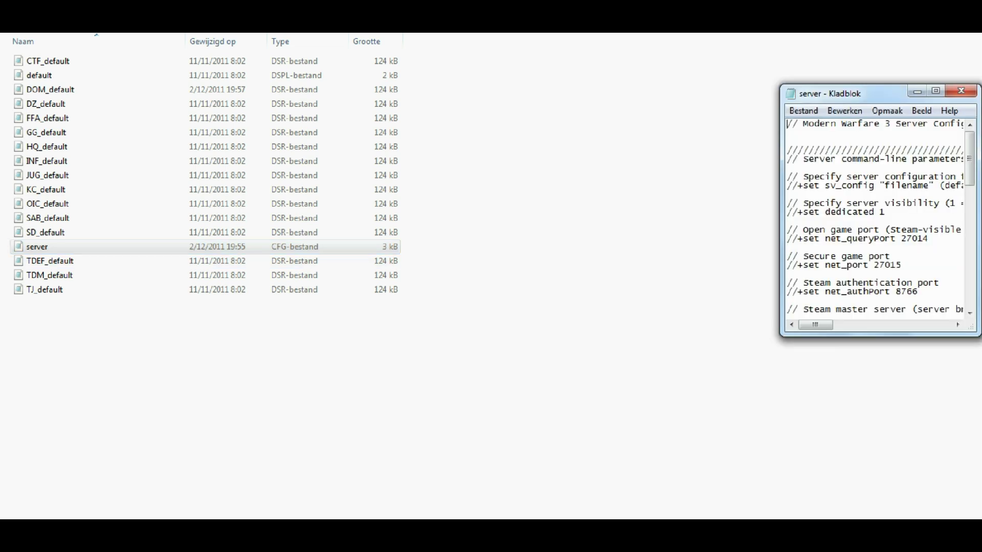
{"action": "left_click_drag", "start_coordinate": [870, 93], "coordinate": [93, 43]}
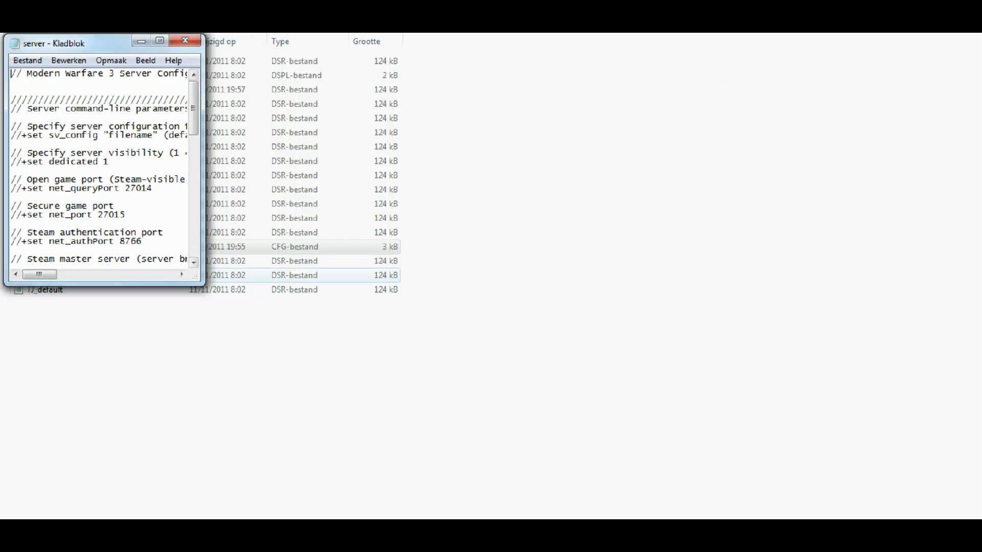
{"action": "left_click_drag", "start_coordinate": [204, 285], "coordinate": [909, 507]}
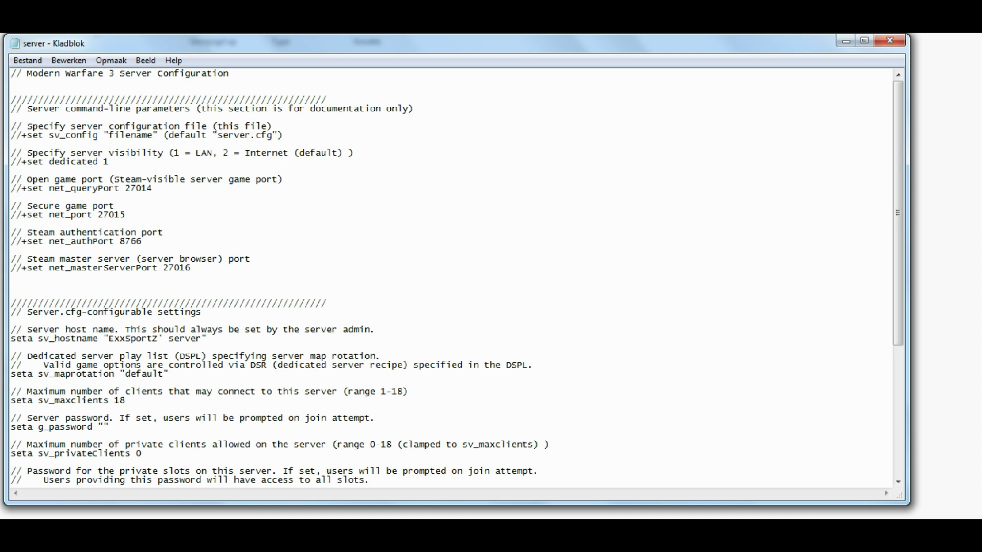
- Review the command-line parameters in the server configuration, including the network port entries down to the master server port
{"action": "scroll", "coordinate": [458, 277], "scroll_direction": "down", "scroll_amount": 1}
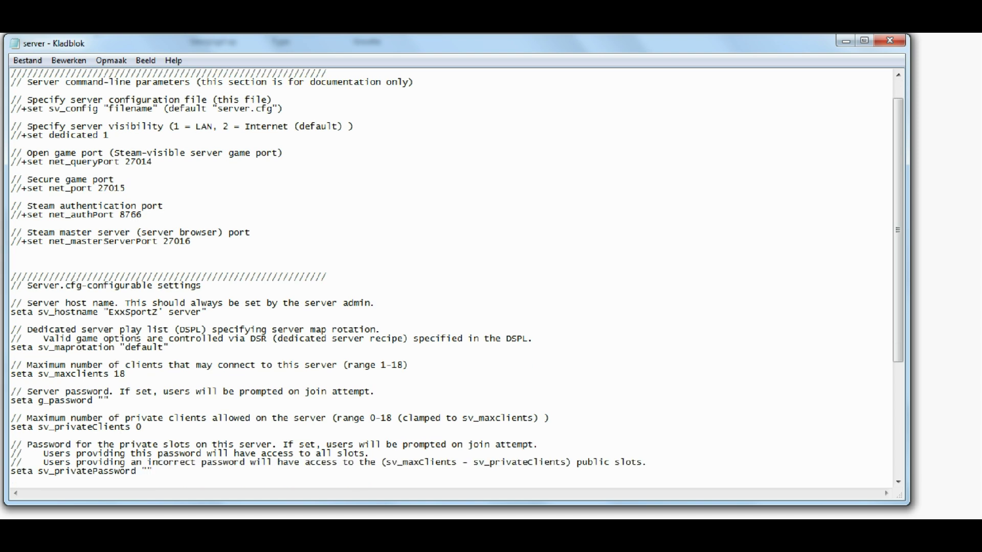
{"action": "left_click_drag", "start_coordinate": [163, 242], "coordinate": [191, 242]}
{"action": "left_click", "coordinate": [191, 242]}
{"action": "scroll", "coordinate": [457, 278], "scroll_direction": "down", "scroll_amount": 2}
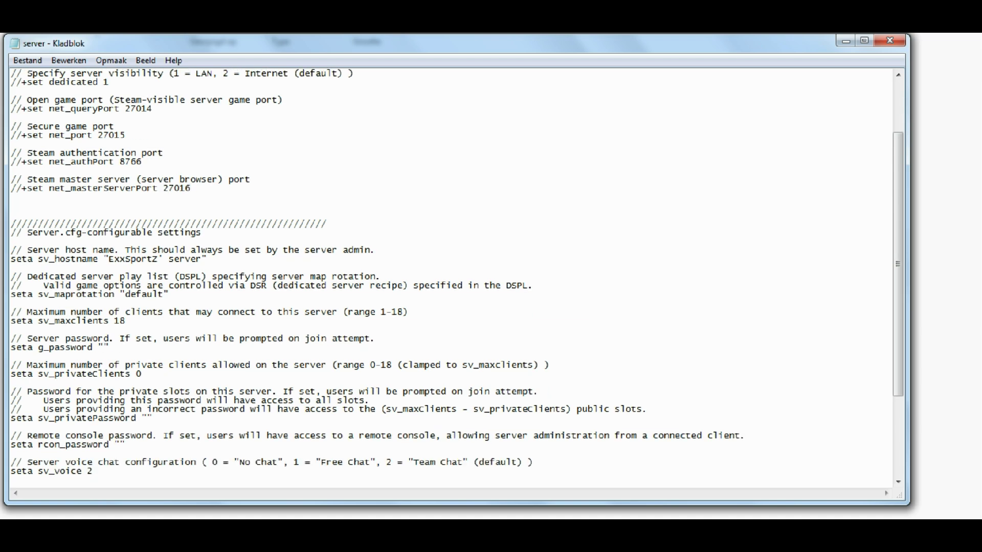
{"action": "scroll", "coordinate": [458, 278], "scroll_direction": "up", "scroll_amount": 1}
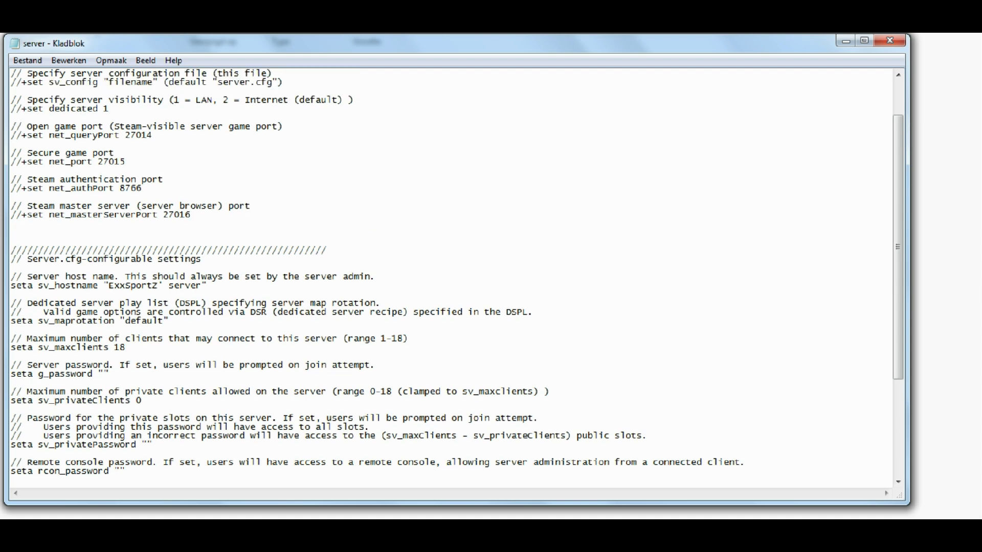
{"action": "scroll", "coordinate": [457, 278], "scroll_direction": "down", "scroll_amount": 3}
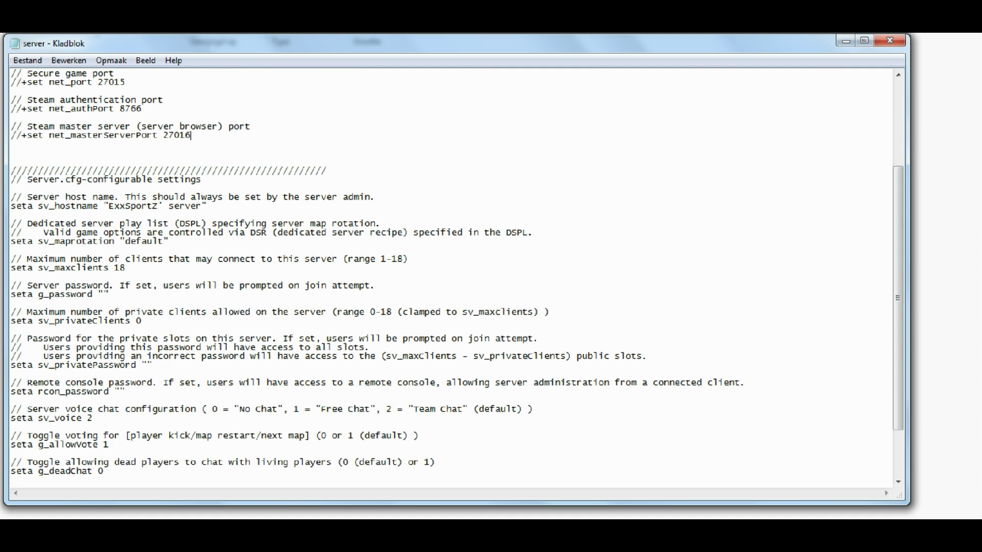
{"action": "scroll", "coordinate": [457, 278], "scroll_direction": "down", "scroll_amount": 1}
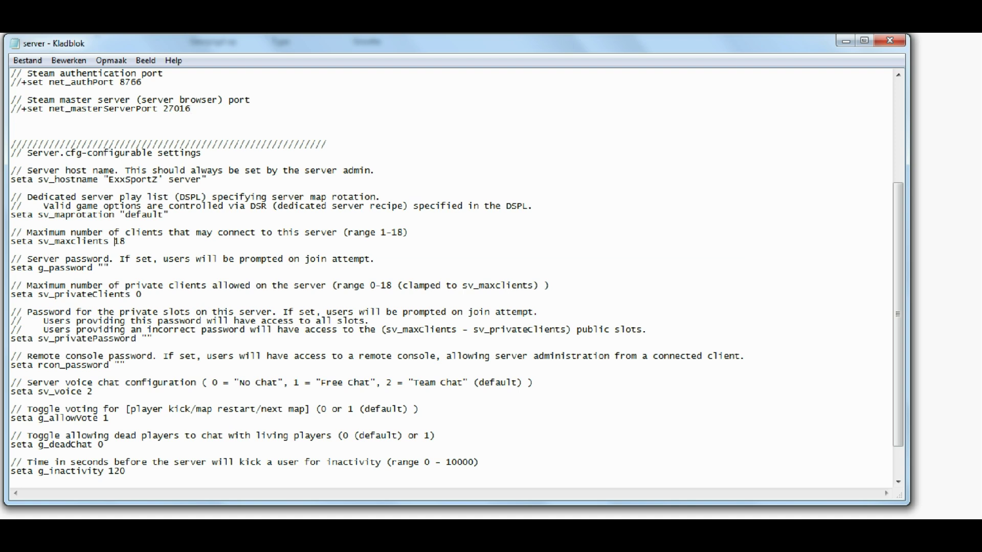
- Examine the maximum clients and private clients settings in the server configuration, and close the file
{"action": "left_click_drag", "start_coordinate": [115, 241], "coordinate": [126, 242]}
{"action": "left_click_drag", "start_coordinate": [348, 233], "coordinate": [377, 233]}
{"action": "scroll", "coordinate": [376, 233], "scroll_direction": "down", "scroll_amount": 1}
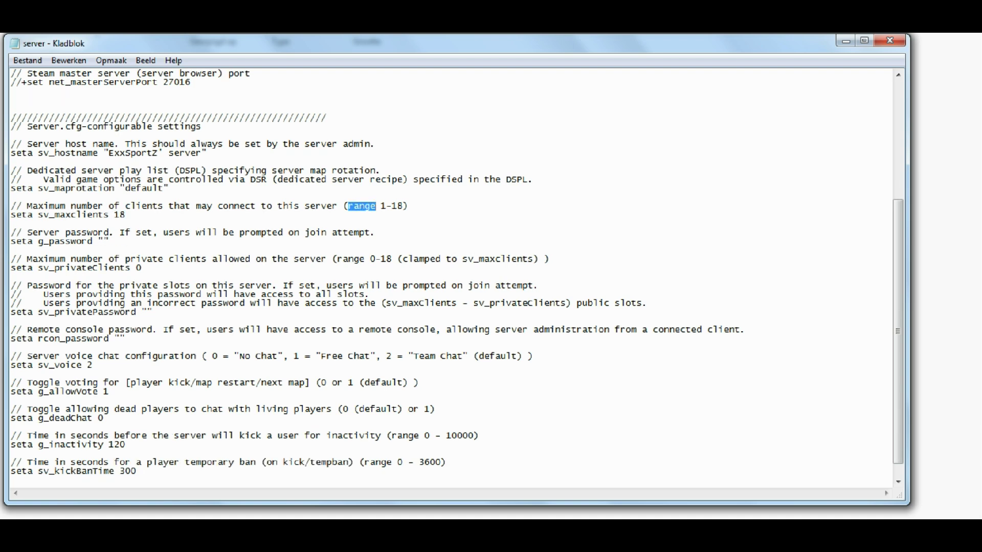
{"action": "scroll", "coordinate": [457, 277], "scroll_direction": "down", "scroll_amount": 1}
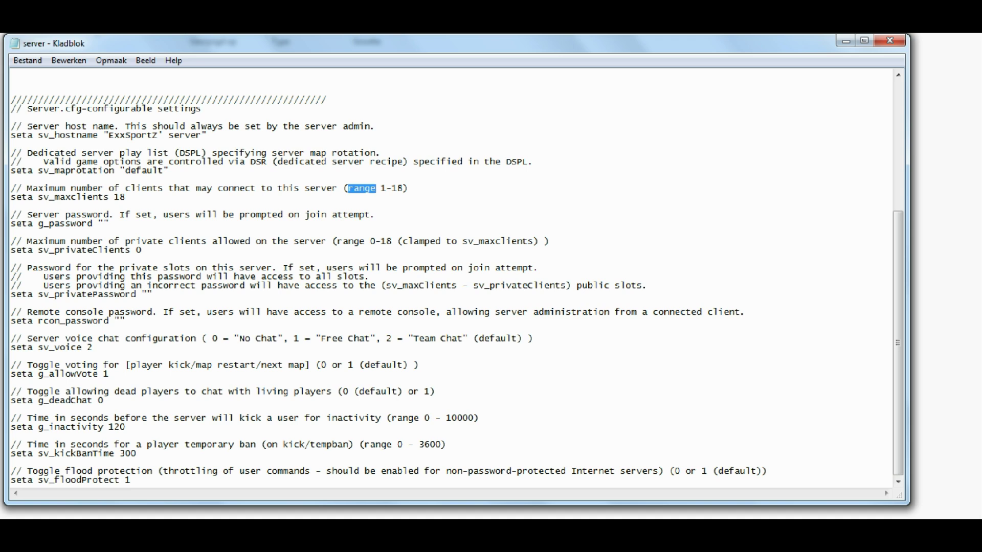
{"action": "left_click_drag", "start_coordinate": [16, 197], "coordinate": [125, 197]}
{"action": "left_click", "coordinate": [125, 197]}
{"action": "left_click_drag", "start_coordinate": [135, 250], "coordinate": [141, 250]}
{"action": "left_click", "coordinate": [141, 250]}
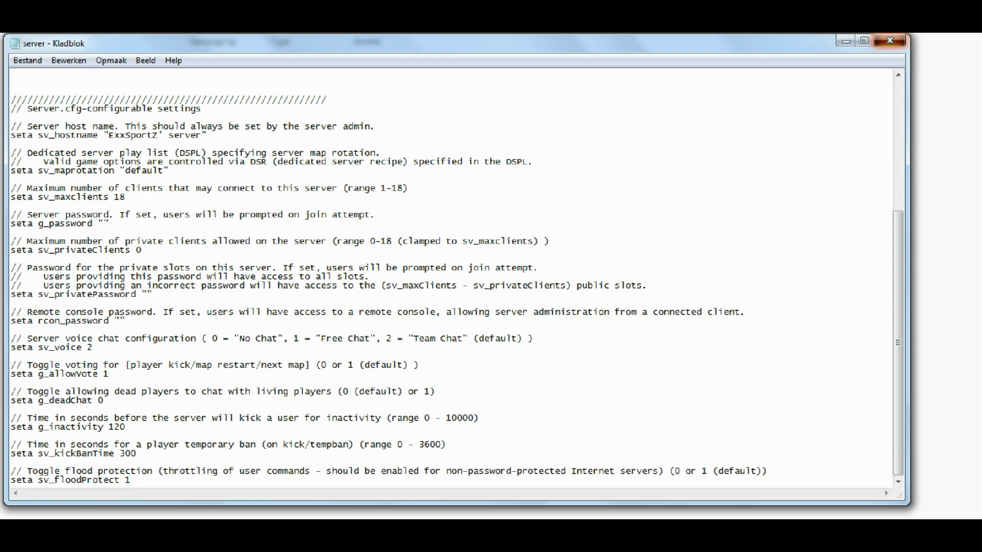
{"action": "left_click", "coordinate": [890, 40]}
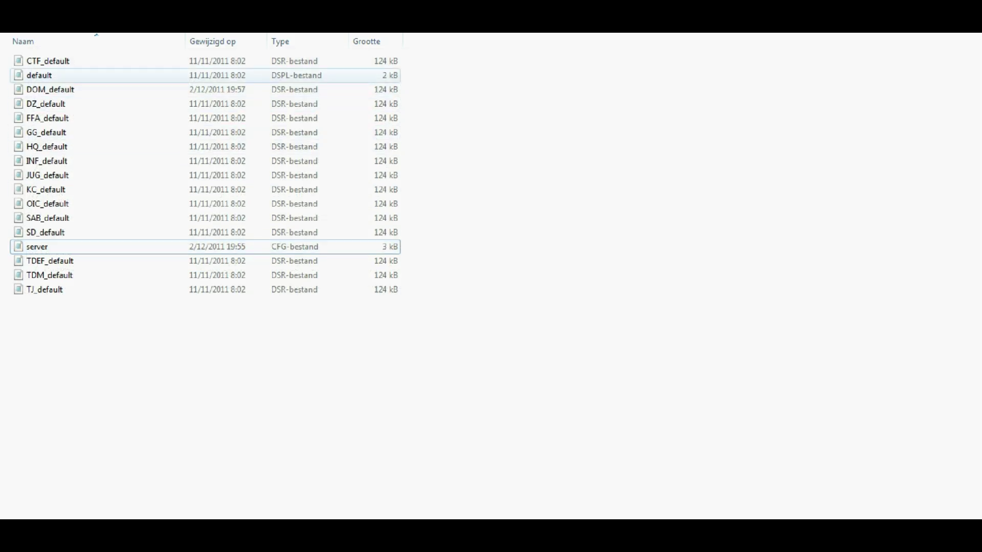
- Open the default DSPL playlist, examine its valid map names and game mode recipe names, and close it
{"action": "double_click", "coordinate": [40, 76]}
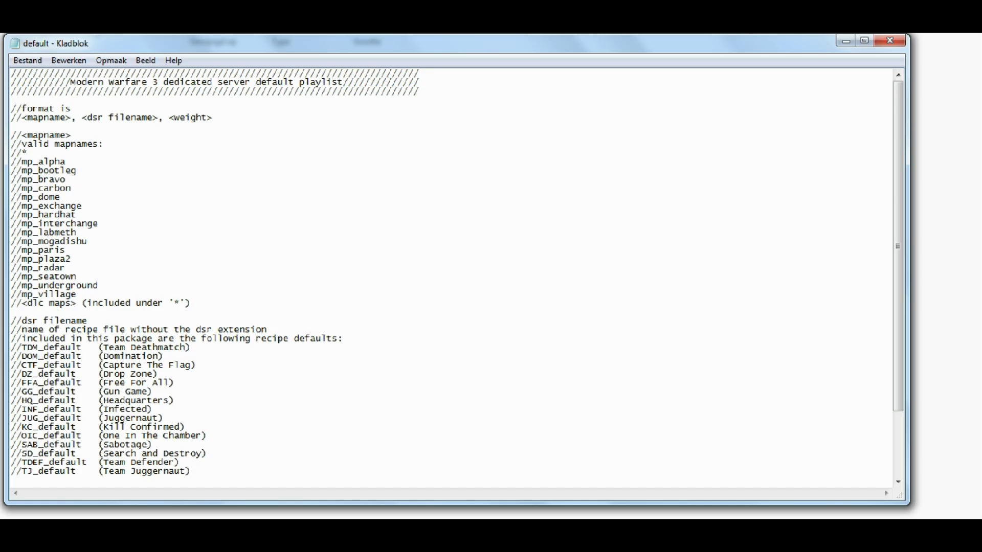
{"action": "left_click_drag", "start_coordinate": [77, 295], "coordinate": [11, 162]}
{"action": "left_click_drag", "start_coordinate": [98, 472], "coordinate": [11, 348]}
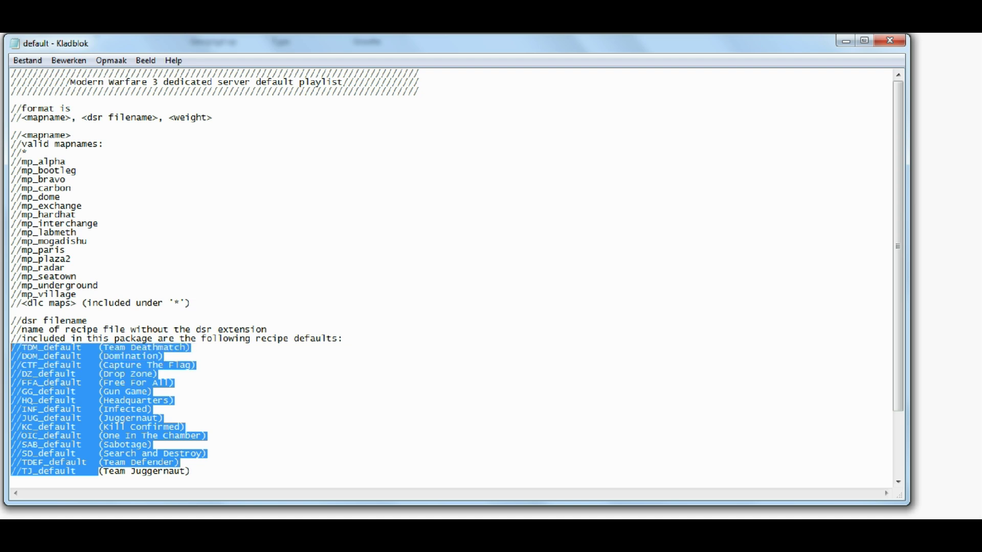
{"action": "left_click", "coordinate": [21, 356]}
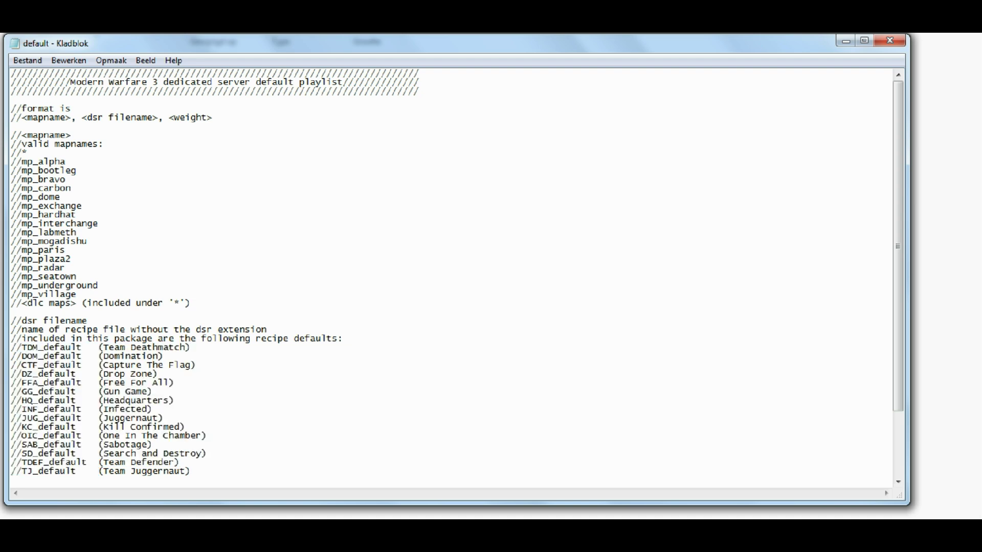
{"action": "left_click", "coordinate": [891, 40]}
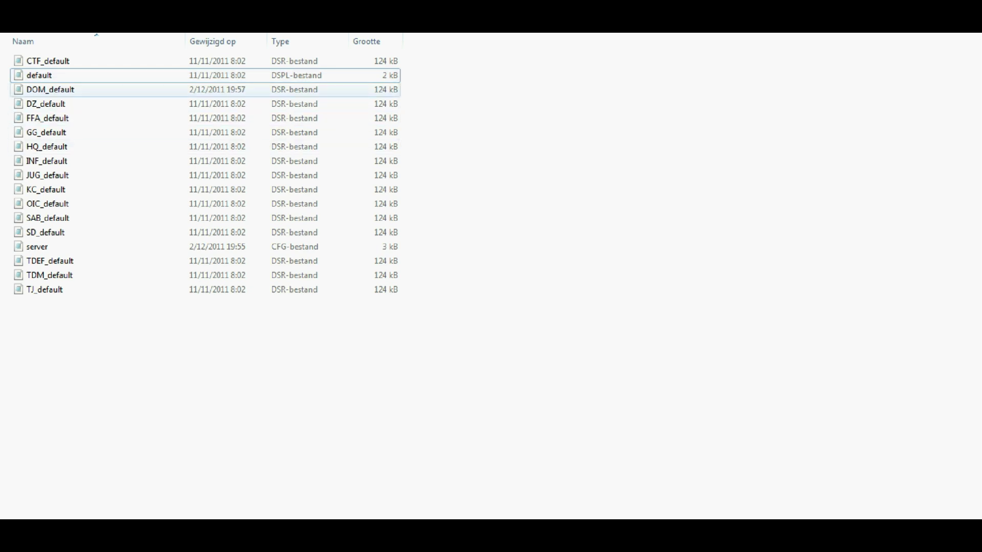
- Open the DOM_default recipe and examine the values for allowing custom classes, killstreaks and perks
{"action": "left_click", "coordinate": [50, 90]}
{"action": "left_click", "coordinate": [46, 103]}
{"action": "left_click", "coordinate": [47, 118]}
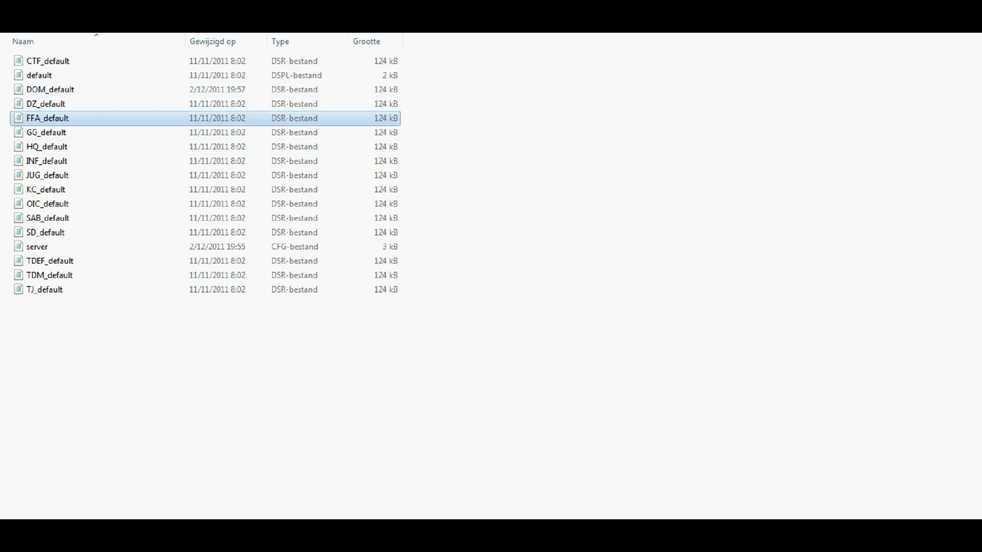
{"action": "left_click", "coordinate": [46, 133]}
{"action": "left_click", "coordinate": [50, 89]}
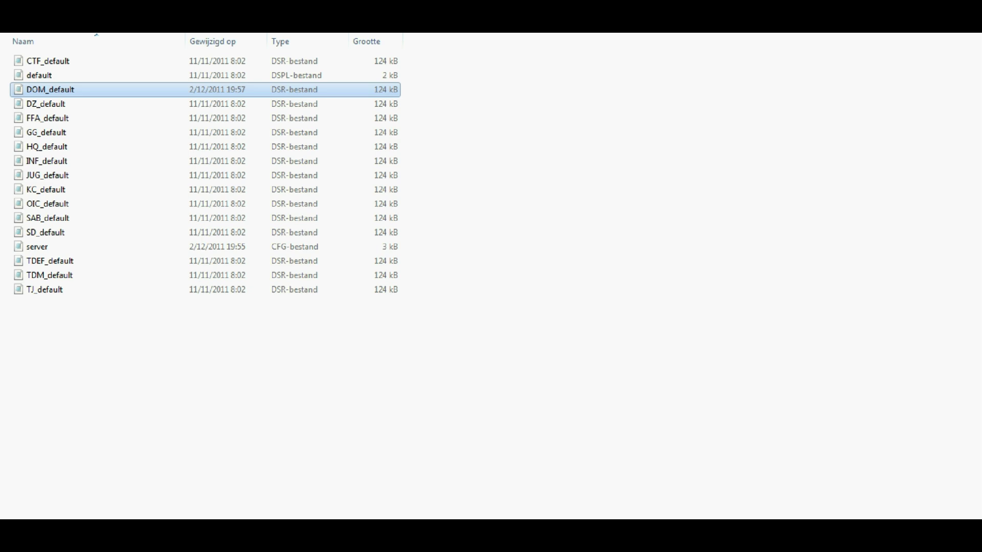
{"action": "key", "text": "Return"}
{"action": "left_click_drag", "start_coordinate": [233, 73], "coordinate": [239, 73]}
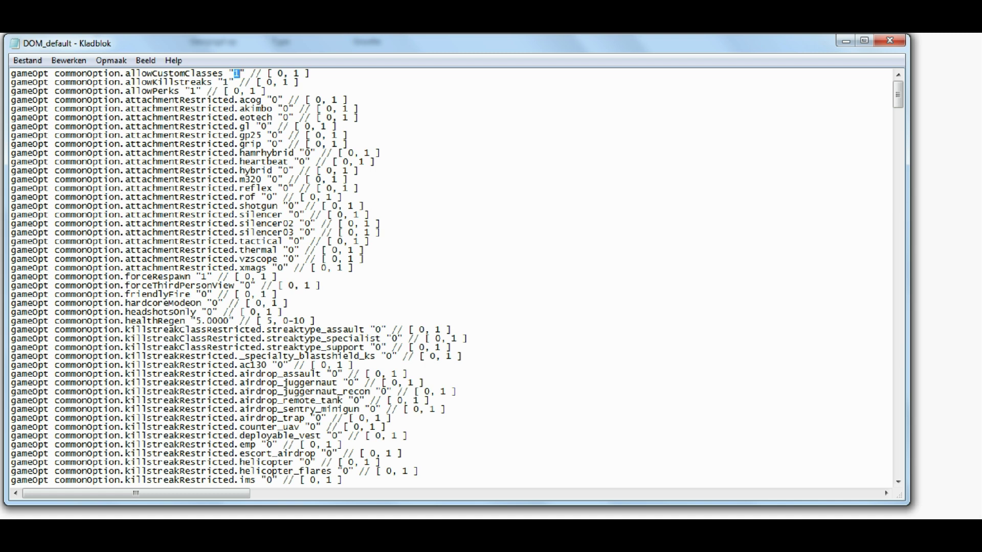
{"action": "left_click", "coordinate": [233, 73]}
{"action": "double_click", "coordinate": [237, 73]}
{"action": "double_click", "coordinate": [226, 82]}
{"action": "left_click_drag", "start_coordinate": [190, 91], "coordinate": [196, 91]}
- Read through the DOM_default recipe's killstreak, perk, weapon and default class options down to the end of the file
{"action": "scroll", "coordinate": [450, 276], "scroll_direction": "down", "scroll_amount": 5}
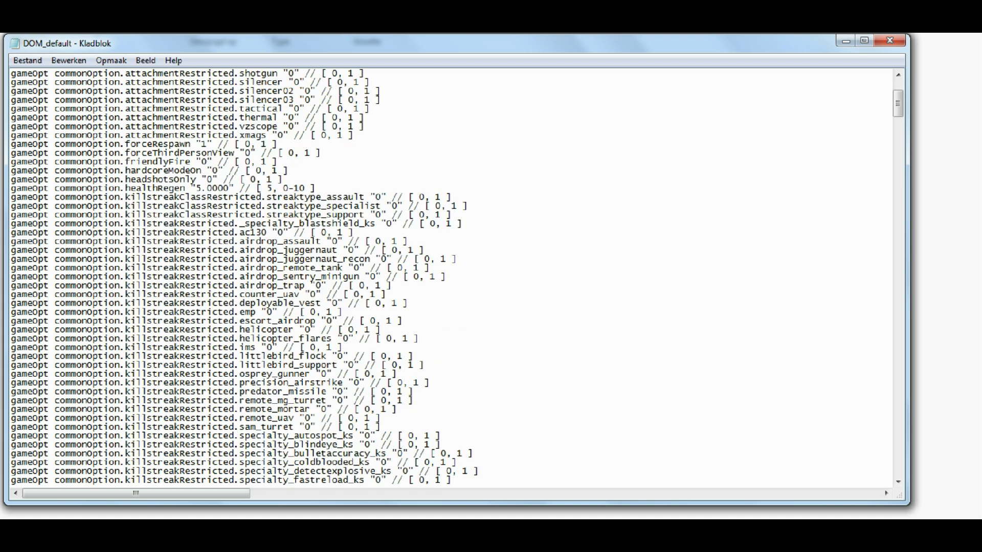
{"action": "scroll", "coordinate": [450, 277], "scroll_direction": "down", "scroll_amount": 7}
{"action": "scroll", "coordinate": [450, 276], "scroll_direction": "down", "scroll_amount": 17}
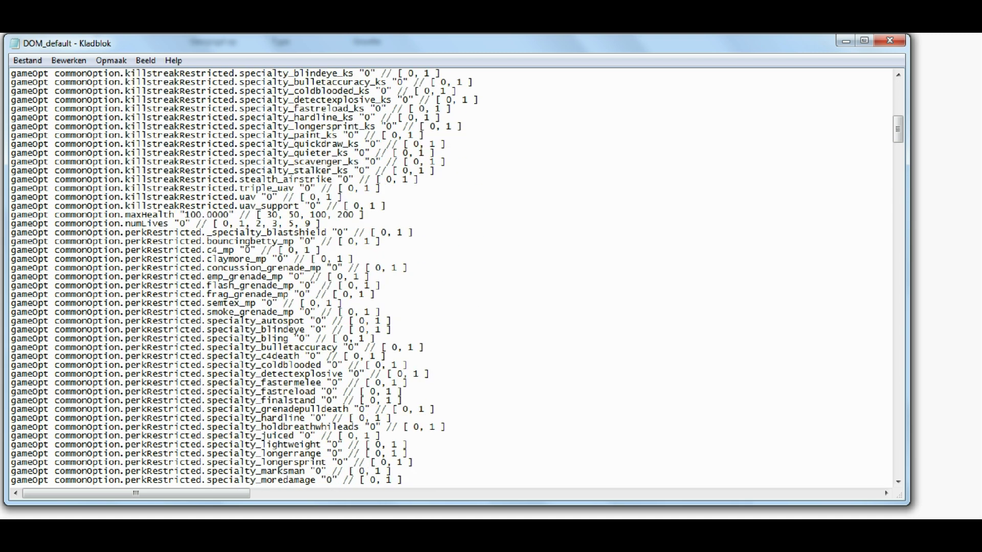
{"action": "scroll", "coordinate": [450, 276], "scroll_direction": "down", "scroll_amount": 20}
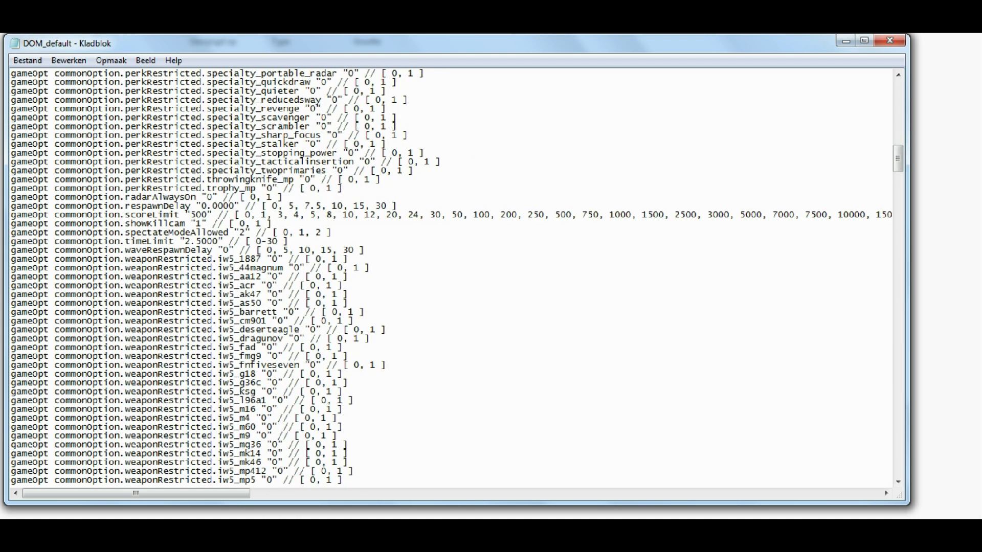
{"action": "scroll", "coordinate": [450, 277], "scroll_direction": "down", "scroll_amount": 20}
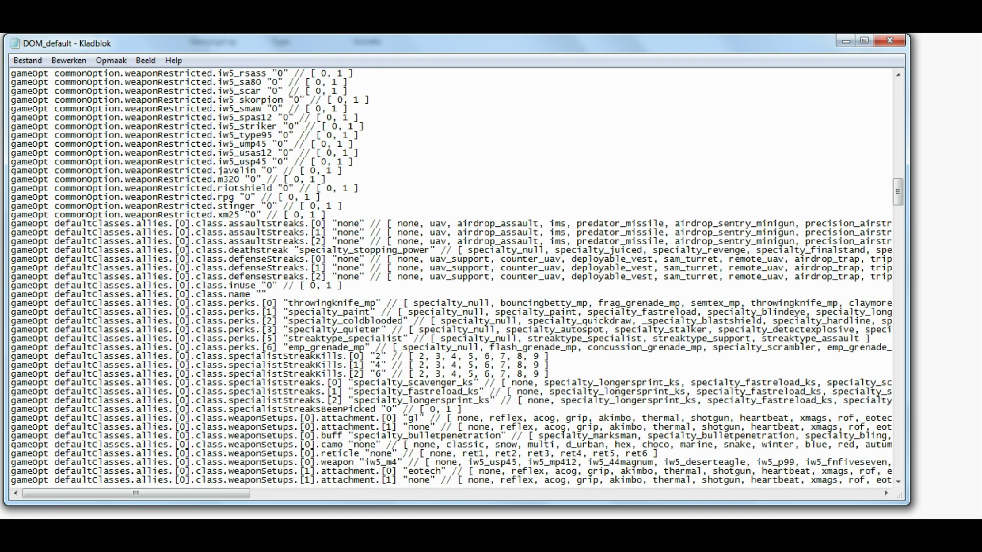
{"action": "scroll", "coordinate": [450, 276], "scroll_direction": "down", "scroll_amount": 9}
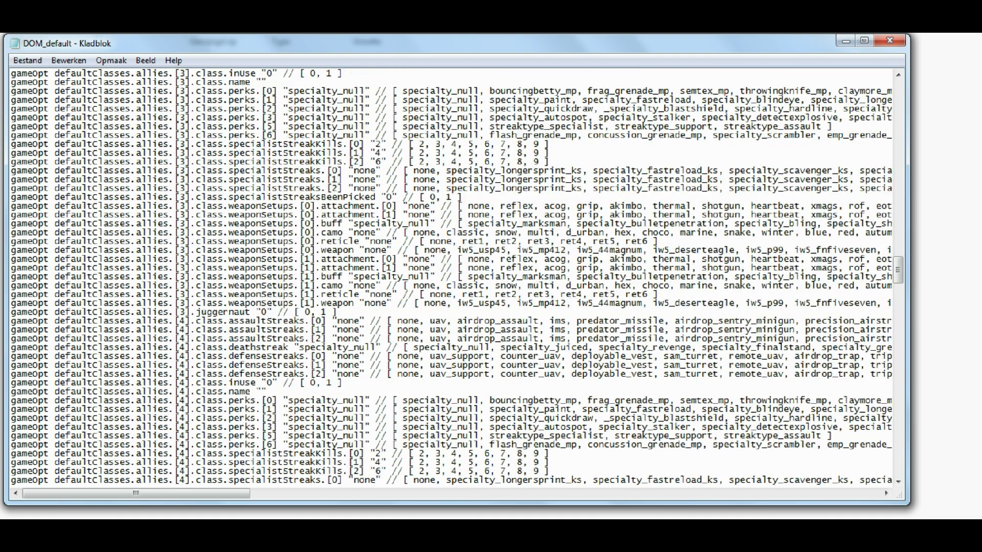
{"action": "scroll", "coordinate": [632, 271], "scroll_direction": "down", "scroll_amount": 10}
{"action": "right_click", "coordinate": [632, 271]}
{"action": "key", "text": "Escape"}
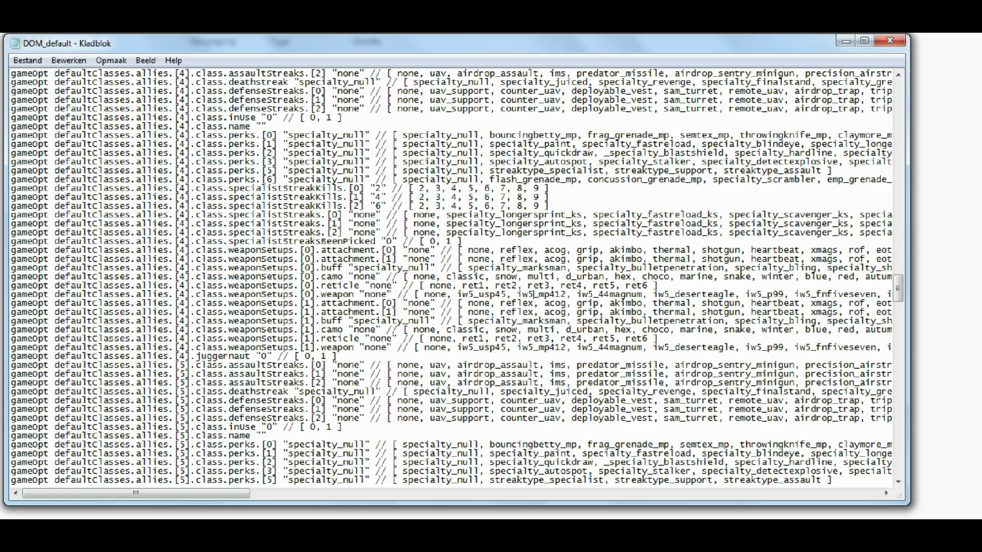
{"action": "scroll", "coordinate": [632, 271], "scroll_direction": "down", "scroll_amount": 18}
{"action": "scroll", "coordinate": [450, 276], "scroll_direction": "down", "scroll_amount": 9}
{"action": "left_click_drag", "start_coordinate": [576, 392], "coordinate": [234, 117]}
{"action": "scroll", "coordinate": [234, 118], "scroll_direction": "down", "scroll_amount": 6}
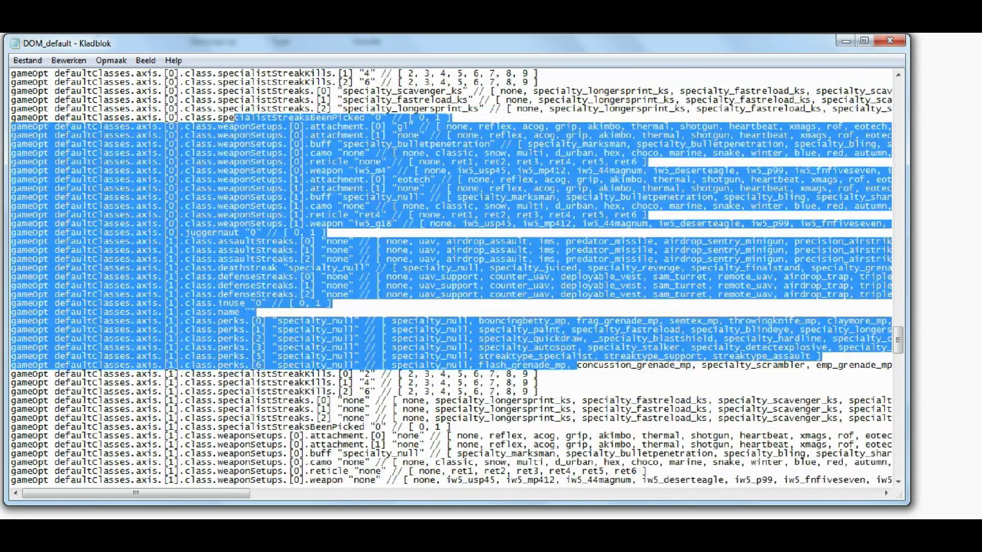
{"action": "scroll", "coordinate": [450, 276], "scroll_direction": "down", "scroll_amount": 18}
{"action": "scroll", "coordinate": [315, 250], "scroll_direction": "down", "scroll_amount": 20}
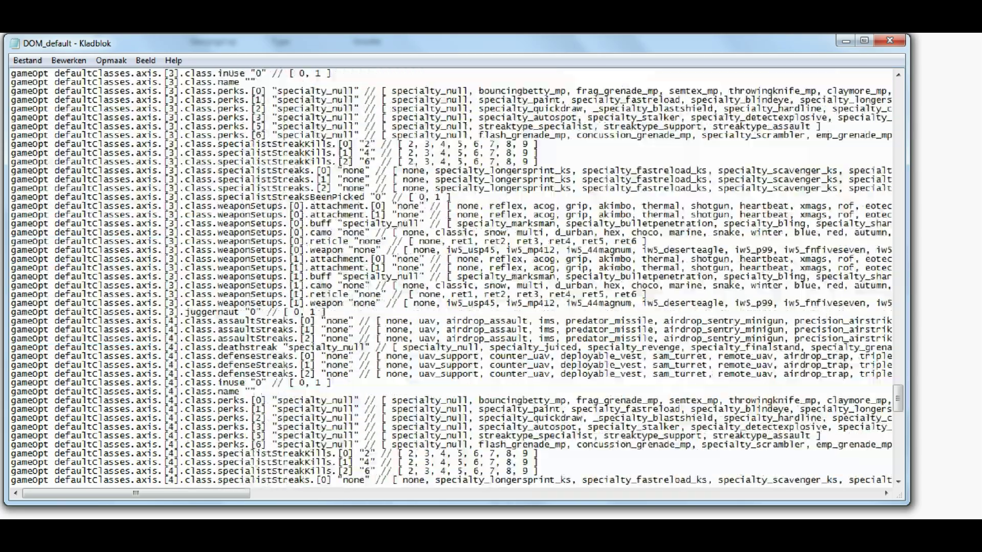
{"action": "scroll", "coordinate": [450, 276], "scroll_direction": "down", "scroll_amount": 4}
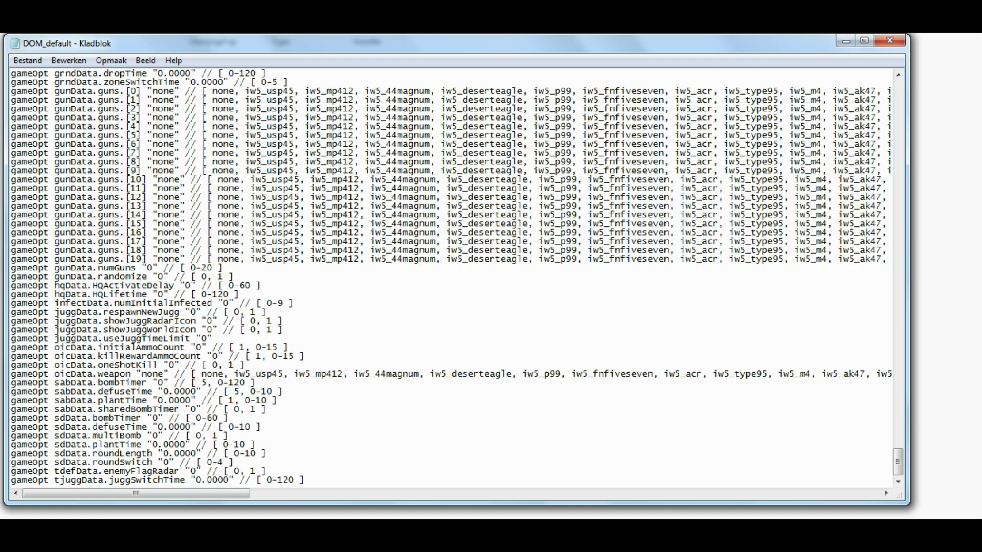
- Look back over the axis and allies default class options in the DOM_default recipe, and close the file
{"action": "scroll", "coordinate": [450, 276], "scroll_direction": "up", "scroll_amount": 20}
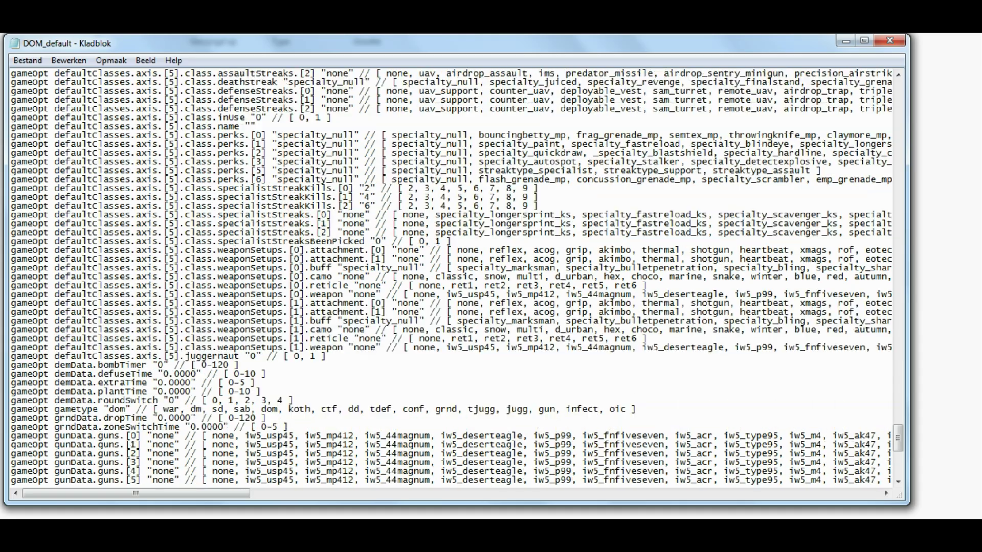
{"action": "scroll", "coordinate": [233, 258], "scroll_direction": "up", "scroll_amount": 18}
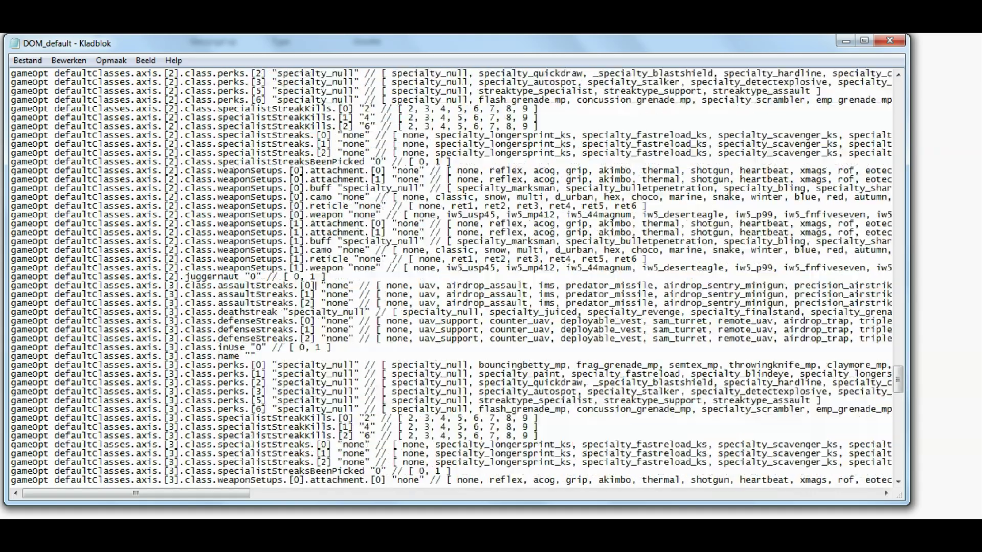
{"action": "scroll", "coordinate": [450, 276], "scroll_direction": "up", "scroll_amount": 20}
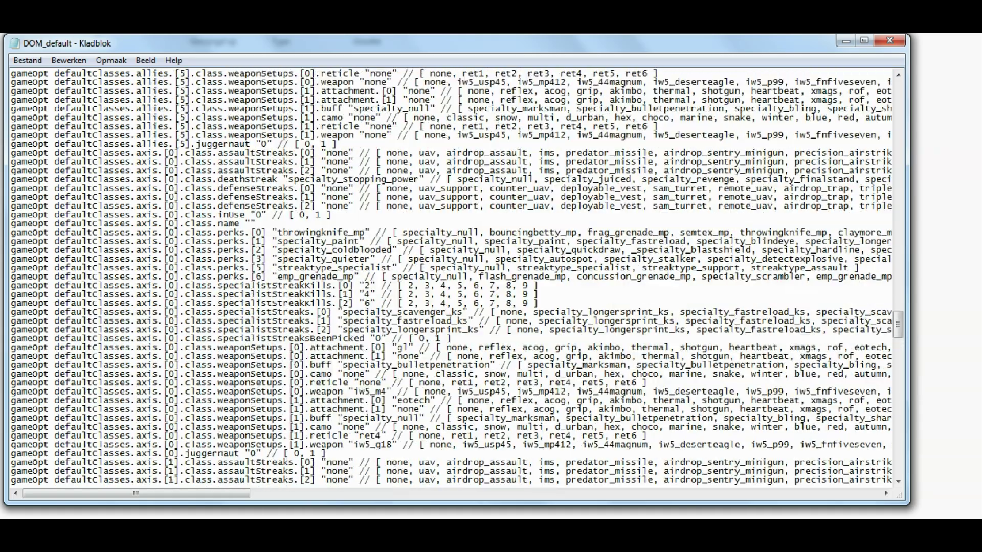
{"action": "scroll", "coordinate": [450, 276], "scroll_direction": "up", "scroll_amount": 20}
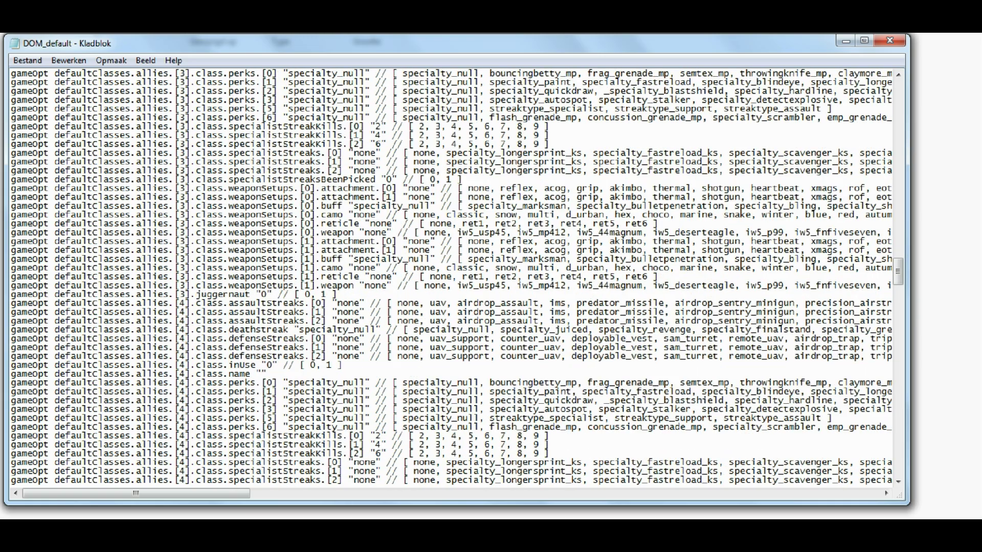
{"action": "scroll", "coordinate": [450, 276], "scroll_direction": "up", "scroll_amount": 10}
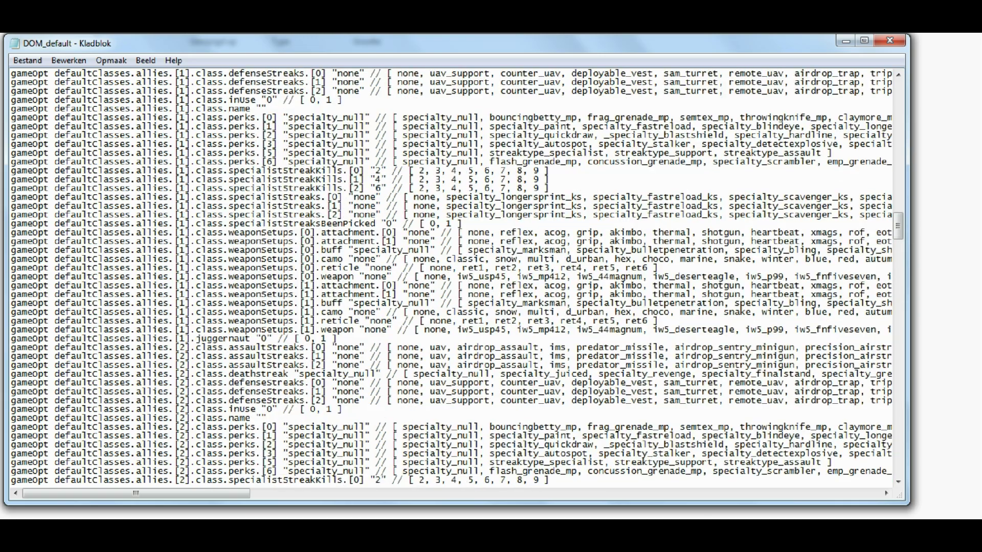
{"action": "left_click", "coordinate": [890, 41]}
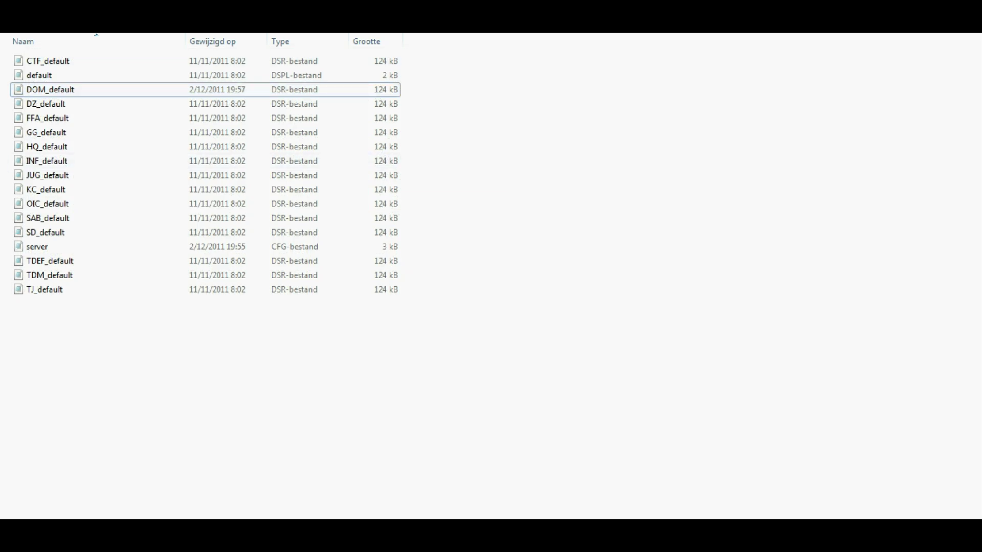
- Return to the server's main folder and launch the iw5mp_server application
{"action": "key", "text": "BackSpace"}
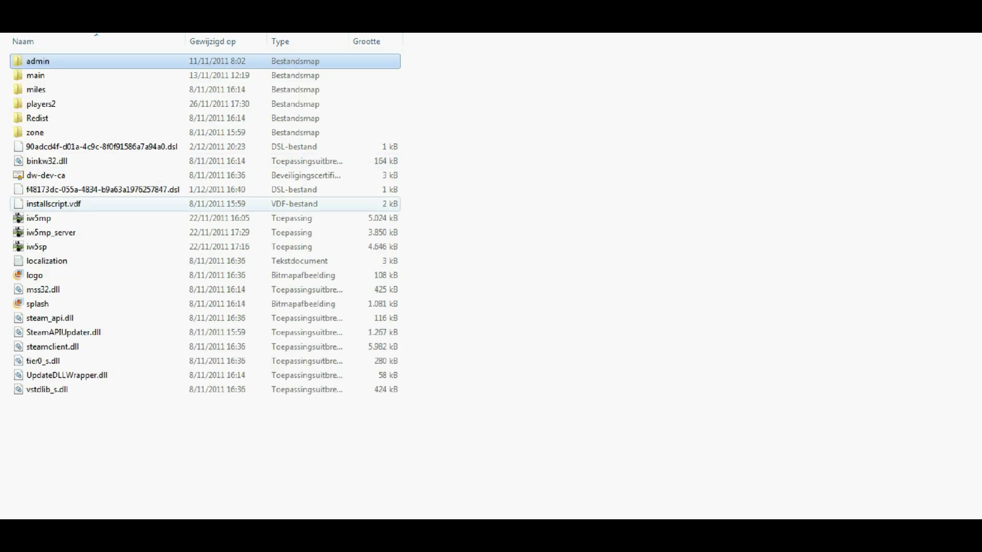
{"action": "left_click", "coordinate": [165, 232]}
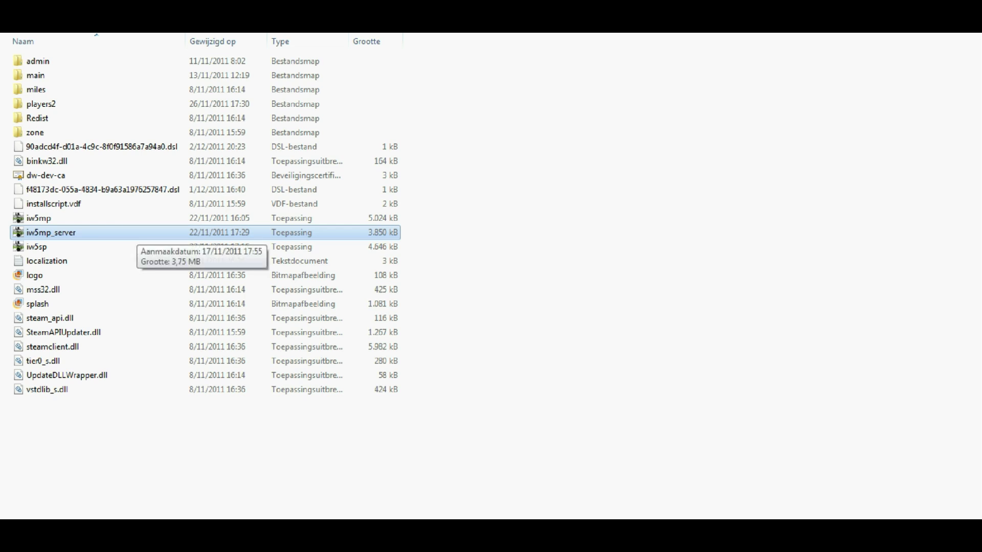
{"action": "double_click", "coordinate": [137, 232]}
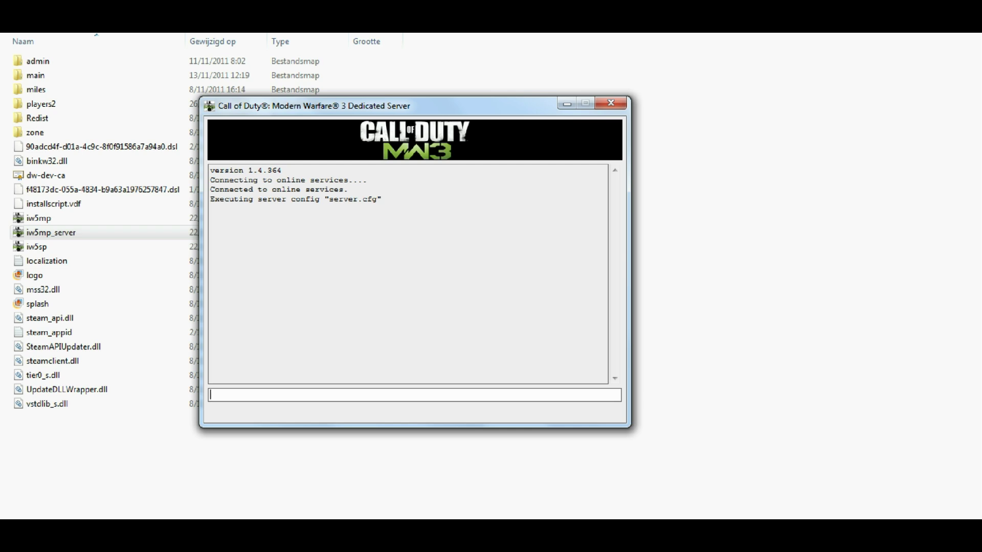
- Query the current sv_maprotation value in the dedicated server console
{"action": "type", "text": "sv_mapr"}
{"action": "type", "text": "ation"}
{"action": "key", "text": "Return"}
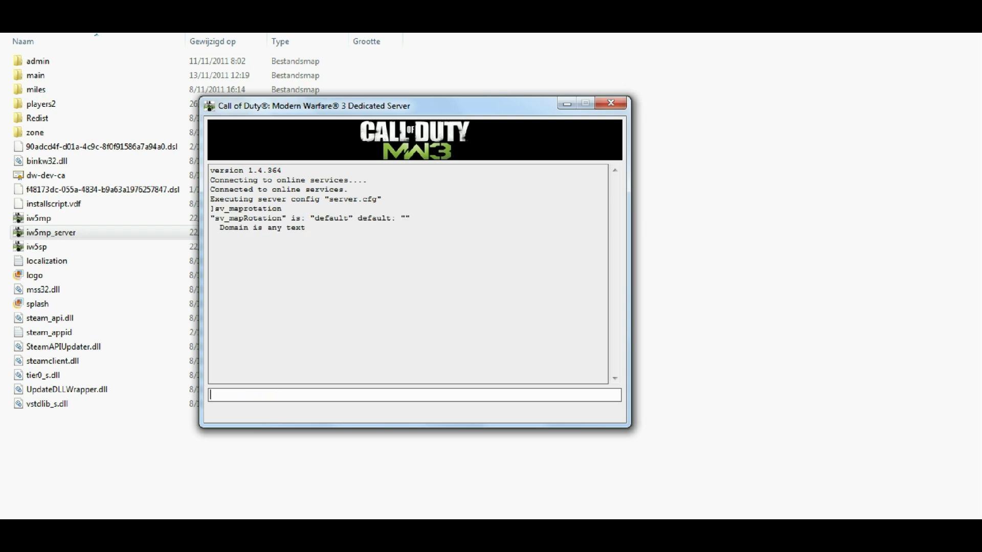
- Start the server's map rotation with the start_map_rotate command
{"action": "type", "text": "start_"}
{"action": "type", "text": "map_rotate"}
{"action": "key", "text": "Return"}
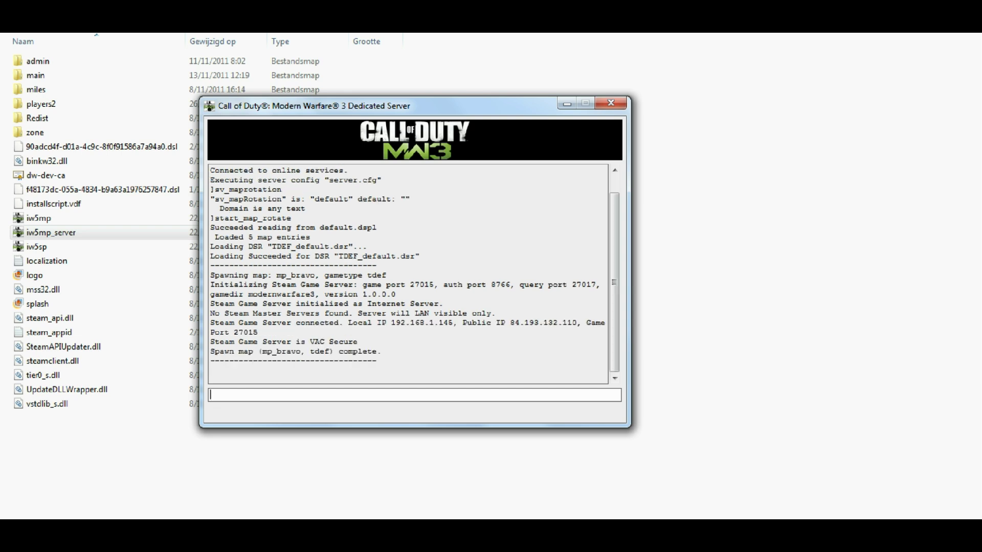
- Query the server's current sv_hostname value in the console
{"action": "type", "text": "sv_hp"}
{"action": "key", "text": "BackSpace"}
{"action": "type", "text": "ostname"}
{"action": "key", "text": "Return"}
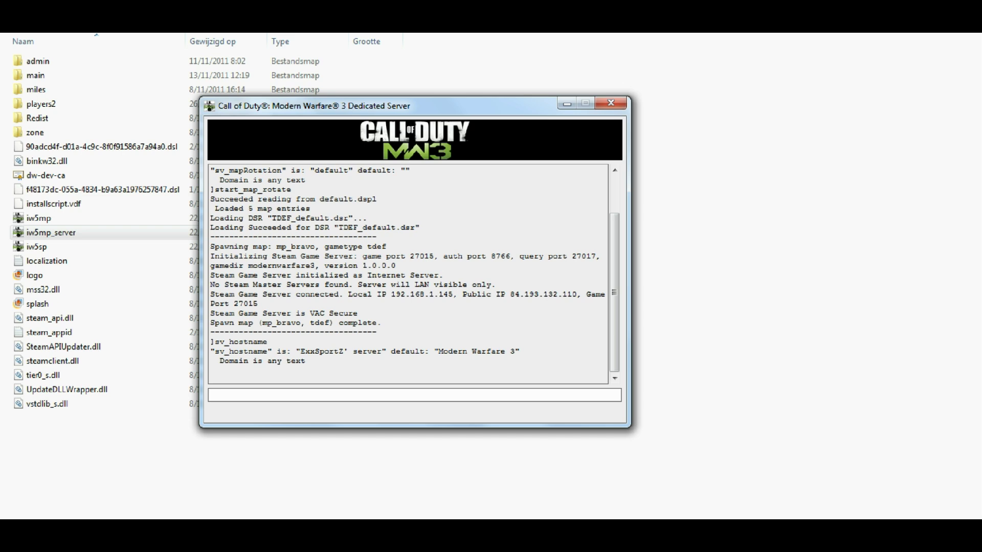
- Set the server's sv_hostname to "ExxSportZ" from the console
{"action": "type", "text": "set sv_hostname \"ExxSportZ\""}
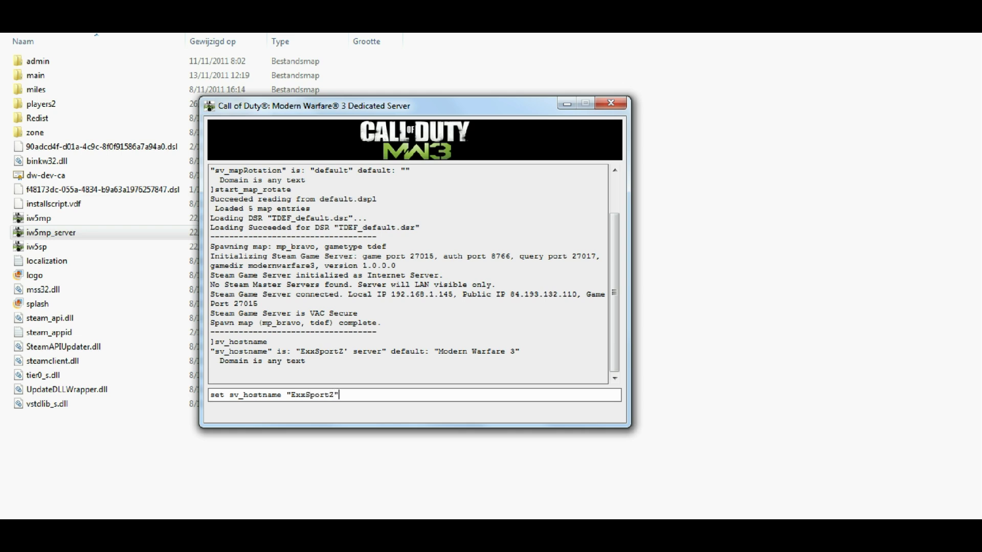
{"action": "key", "text": "Return"}
- Query sv_hostname again to check the newly assigned server name
{"action": "type", "text": "s"}
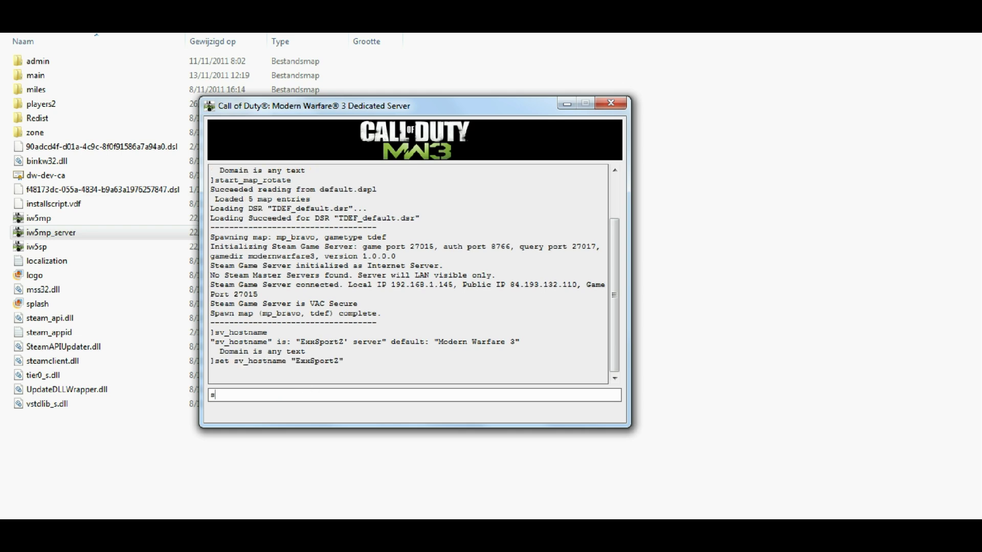
{"action": "type", "text": "v_ra"}
{"action": "key", "text": "BackSpace"}
{"action": "key", "text": "BackSpace"}
{"action": "type", "text": "hostname"}
{"action": "key", "text": "Return"}
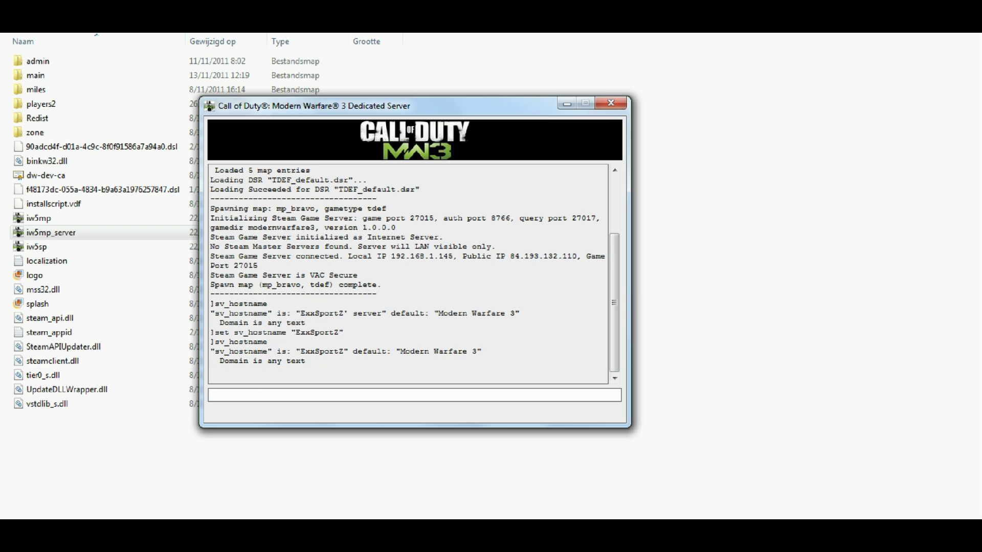
{"action": "type", "text": "kick name"}
{"action": "key", "text": "BackSpace"}
{"action": "key", "text": "BackSpace"}
{"action": "key", "text": "BackSpace"}
{"action": "key", "text": "BackSpace"}
{"action": "key", "text": "BackSpace"}
{"action": "key", "text": "BackSpace"}
{"action": "key", "text": "BackSpace"}
{"action": "key", "text": "BackSpace"}
{"action": "key", "text": "BackSpace"}
{"action": "type", "text": "ba"}
- Switch the running server to the mp_alpha map with the map command
{"action": "key", "text": "BackSpace"}
{"action": "key", "text": "BackSpace"}
{"action": "type", "text": "map mp_alpa"}
{"action": "key", "text": "BackSpace"}
{"action": "type", "text": "ha"}
{"action": "key", "text": "Return"}
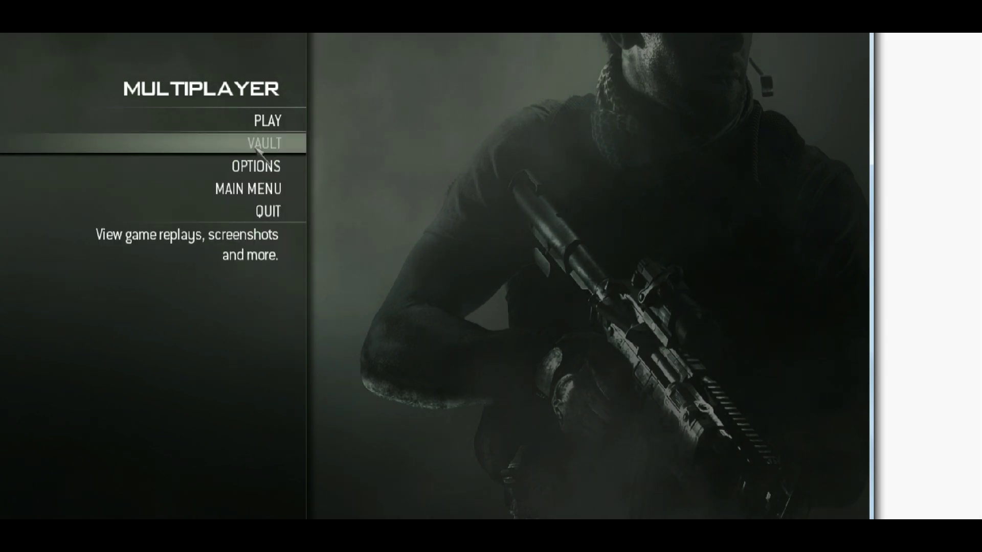
- In the game's dedicated server options, enable the server browser and the remote console, and return to the multiplayer menu
{"action": "left_click", "coordinate": [258, 169]}
{"action": "left_click", "coordinate": [255, 211]}
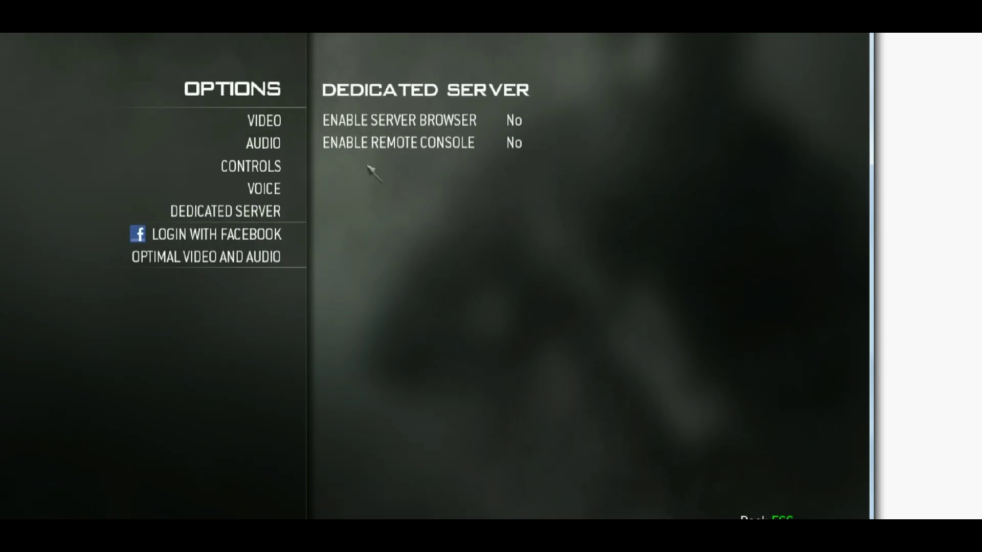
{"action": "left_click", "coordinate": [401, 120]}
{"action": "left_click", "coordinate": [417, 148]}
{"action": "key", "text": "Escape"}
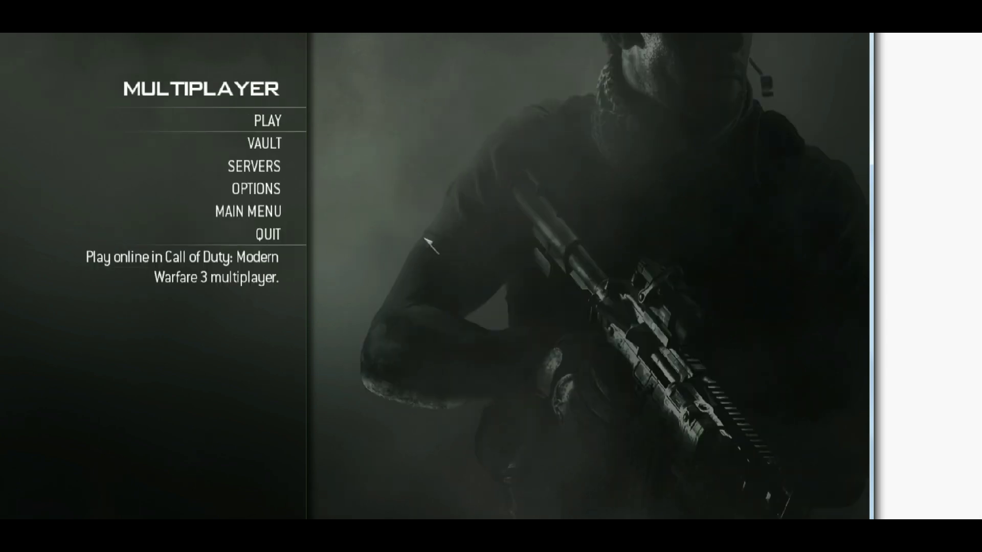
- Join the first server in the LAN server list and auto-assign a team
{"action": "left_click", "coordinate": [256, 165]}
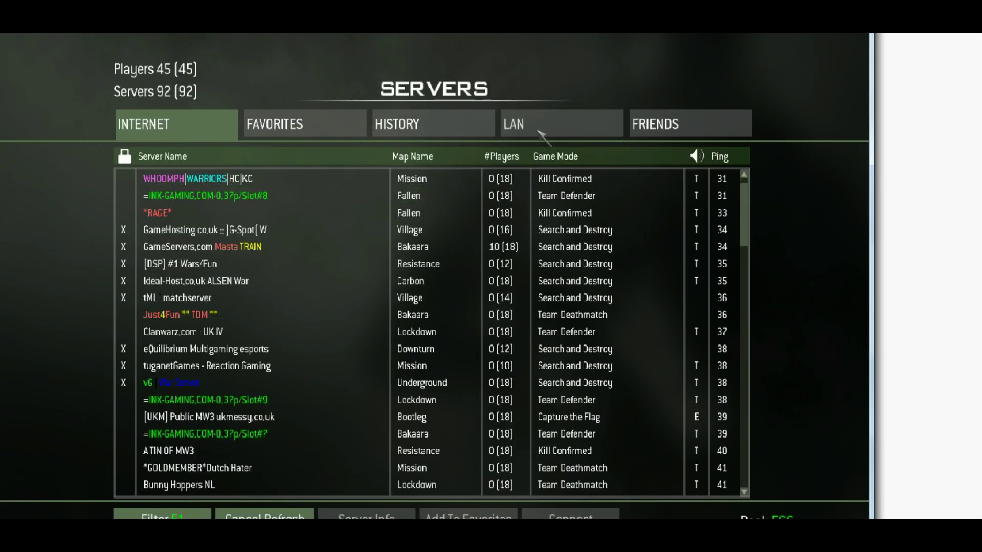
{"action": "left_click", "coordinate": [563, 123]}
{"action": "double_click", "coordinate": [312, 180]}
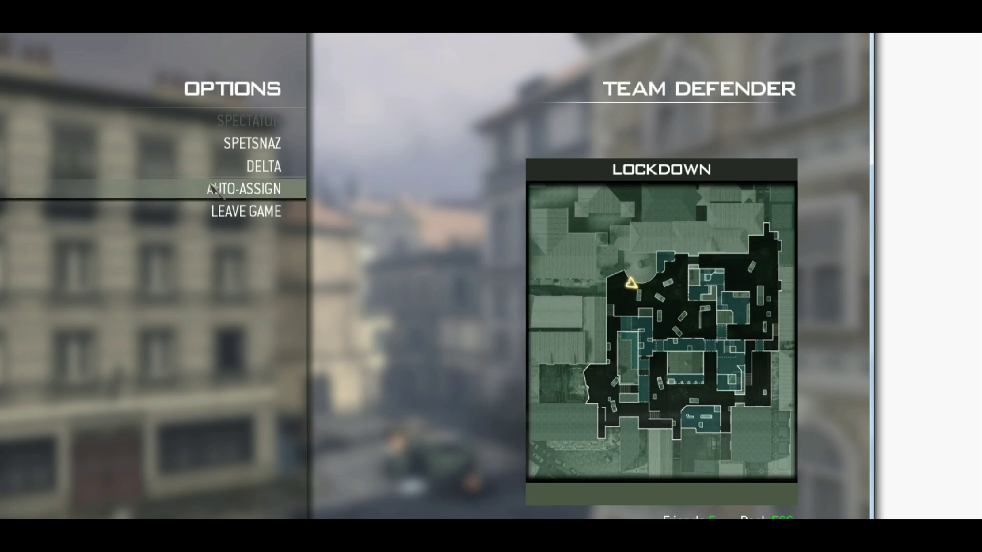
{"action": "left_click", "coordinate": [209, 188]}
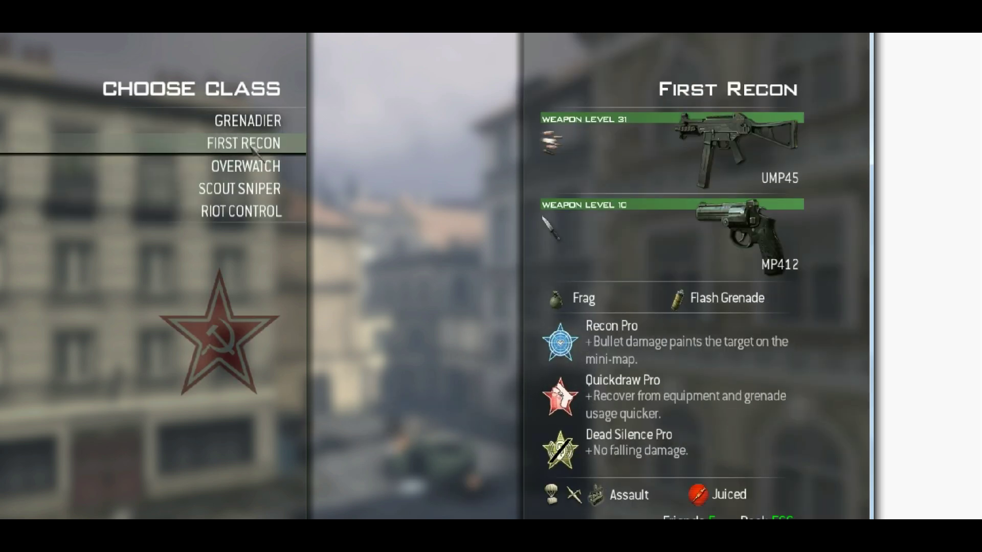